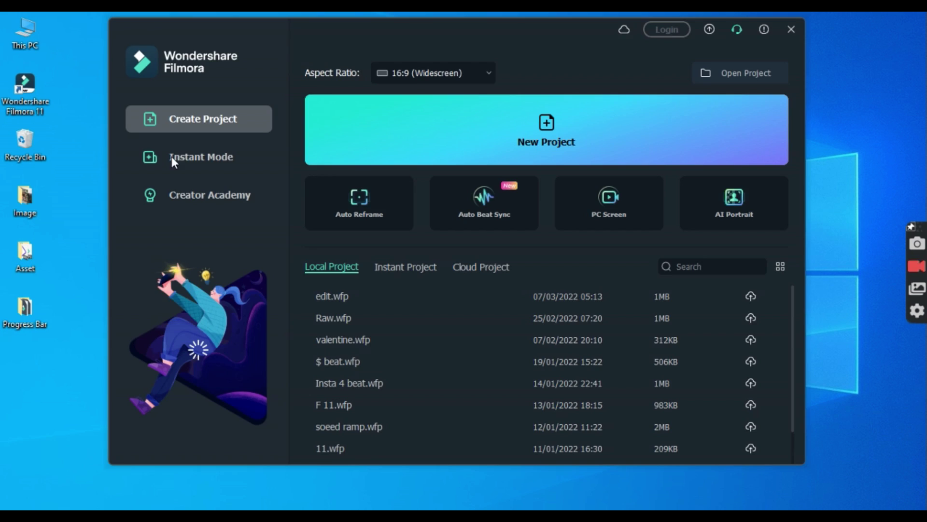
# Step: Open Instant Mode, preview a vlog channel opener, and browse the templates to Vlog
pyautogui.click(202, 158)
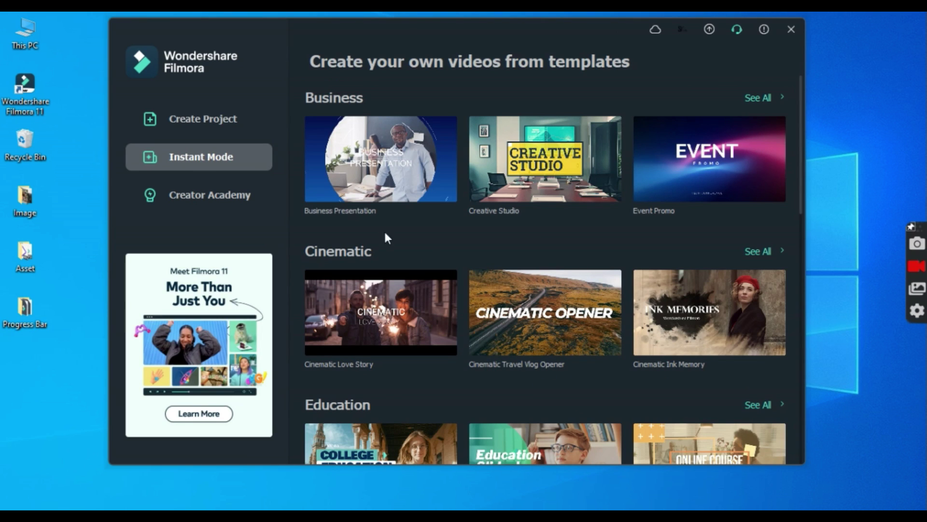
pyautogui.moveTo(802, 145); pyautogui.dragTo(802, 450)
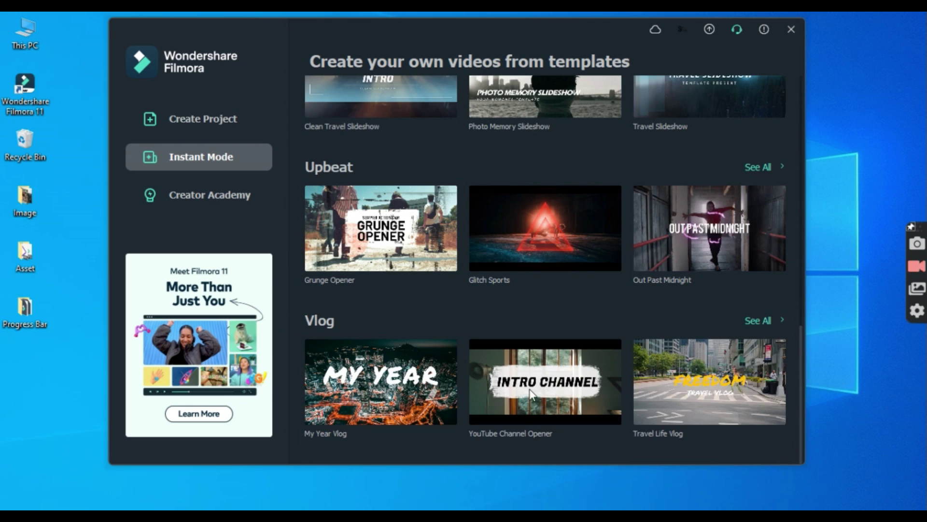
pyautogui.click(529, 389)
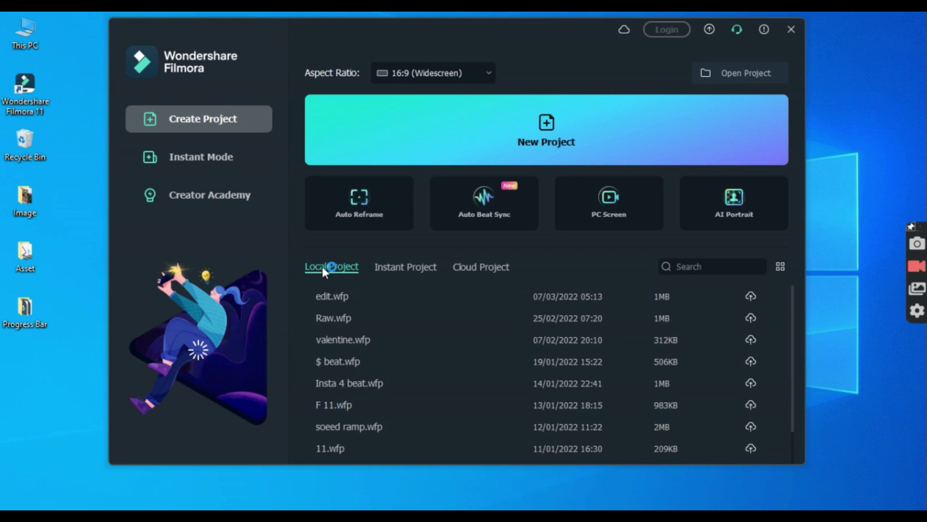
pyautogui.click(203, 157)
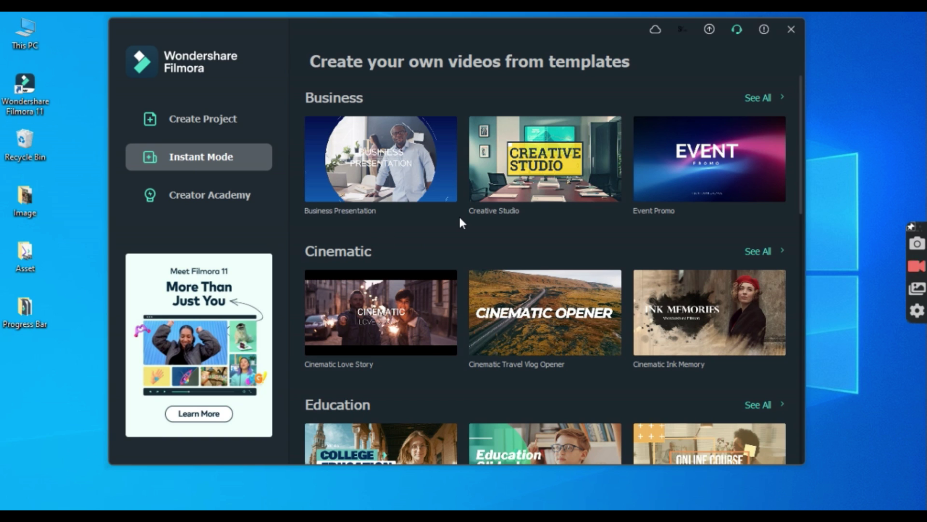
pyautogui.moveTo(801, 193)
pyautogui.mouseDown()
pyautogui.moveTo(803, 453)
pyautogui.moveTo(802, 239)
pyautogui.mouseUp()
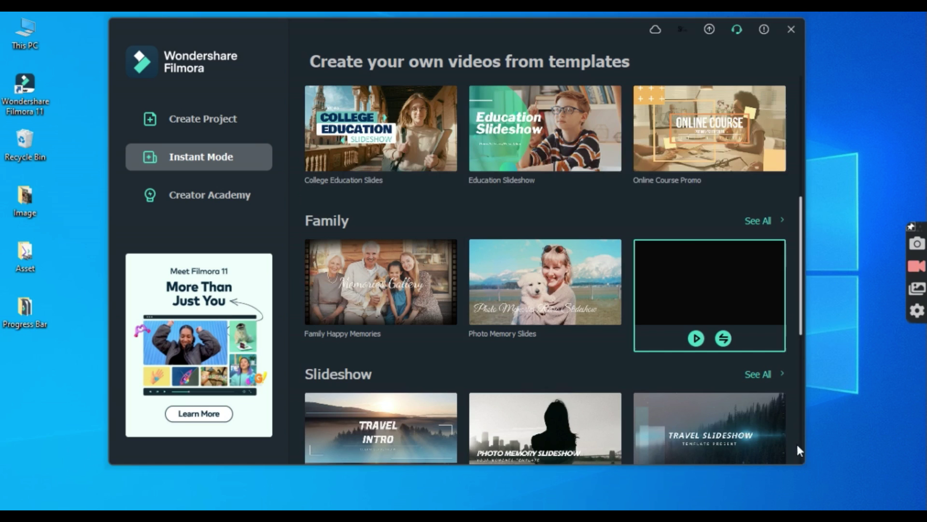
pyautogui.click(801, 443)
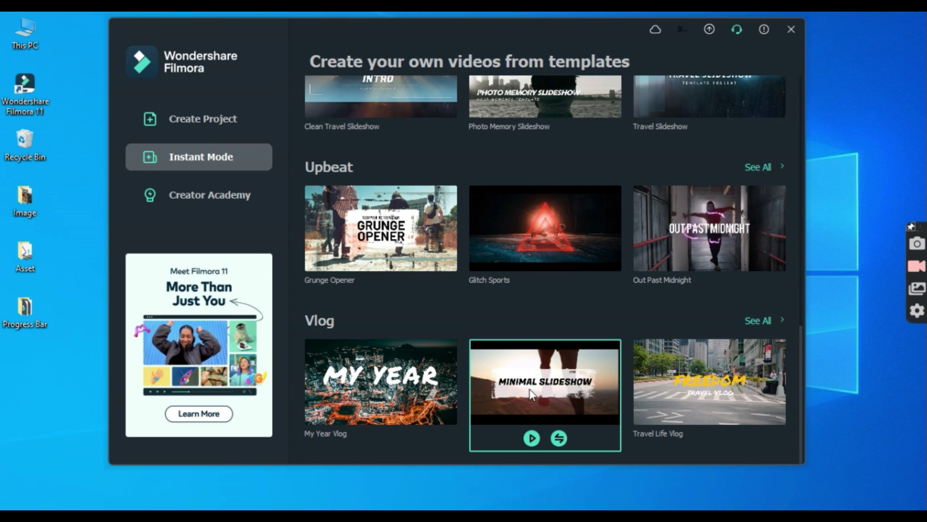
# Step: Preview the Minimal Slideshow vlog template and start a new project from it
pyautogui.click(531, 394)
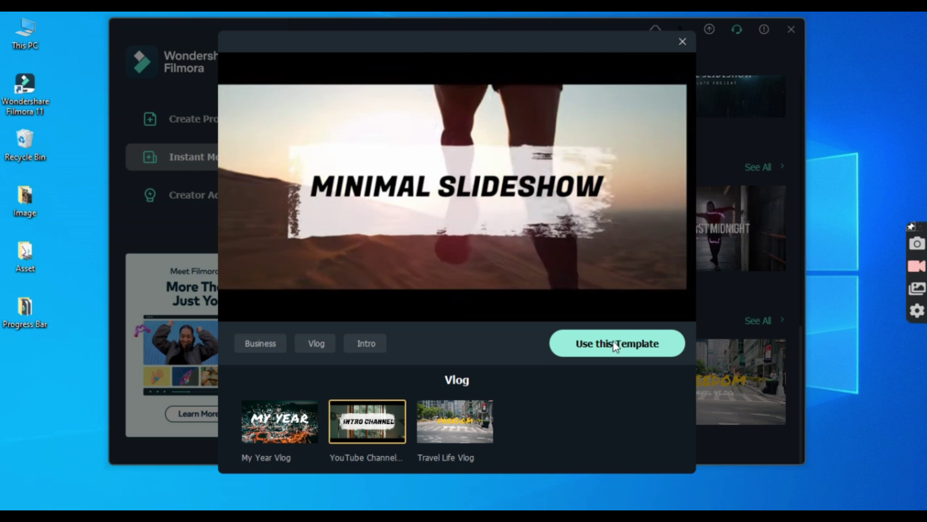
pyautogui.click(614, 346)
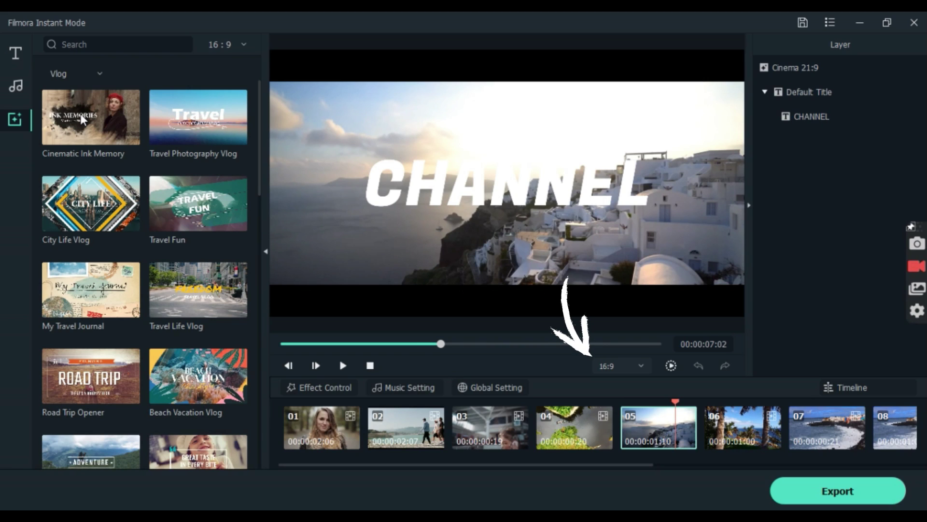
pyautogui.moveTo(198, 128)
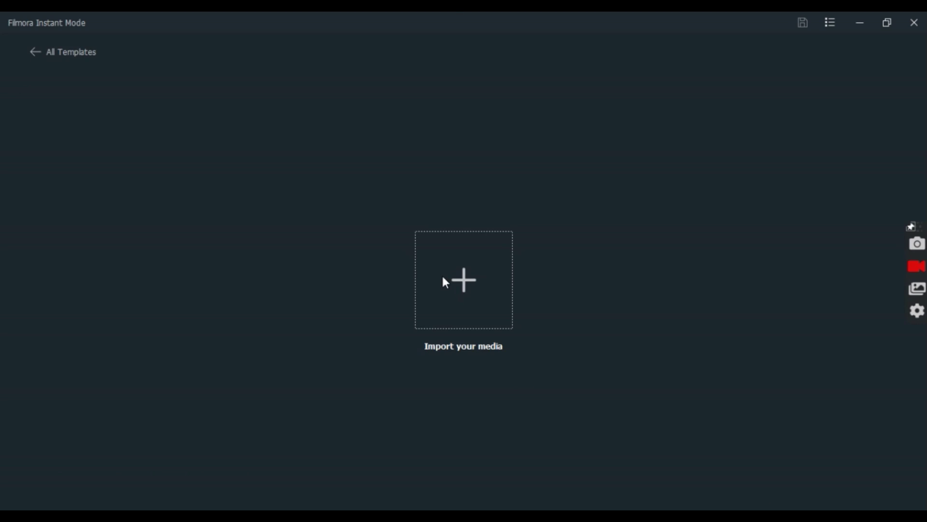
# Step: Import all five MP4 clips from the Asset folder
pyautogui.click(441, 273)
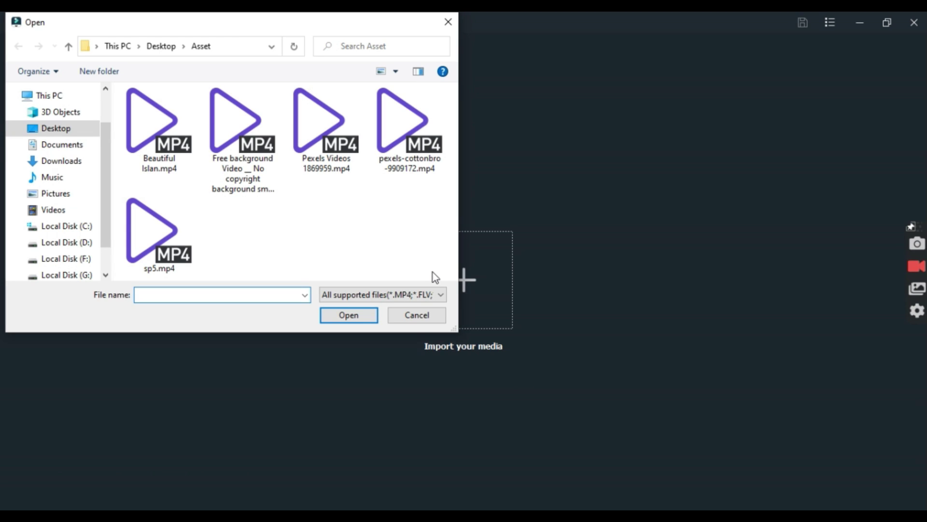
pyautogui.moveTo(421, 272); pyautogui.dragTo(131, 126)
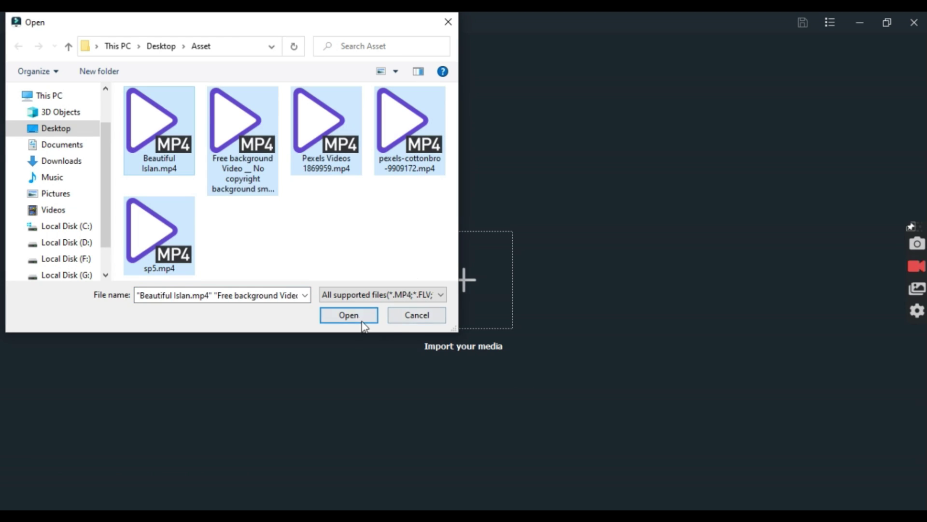
pyautogui.click(349, 315)
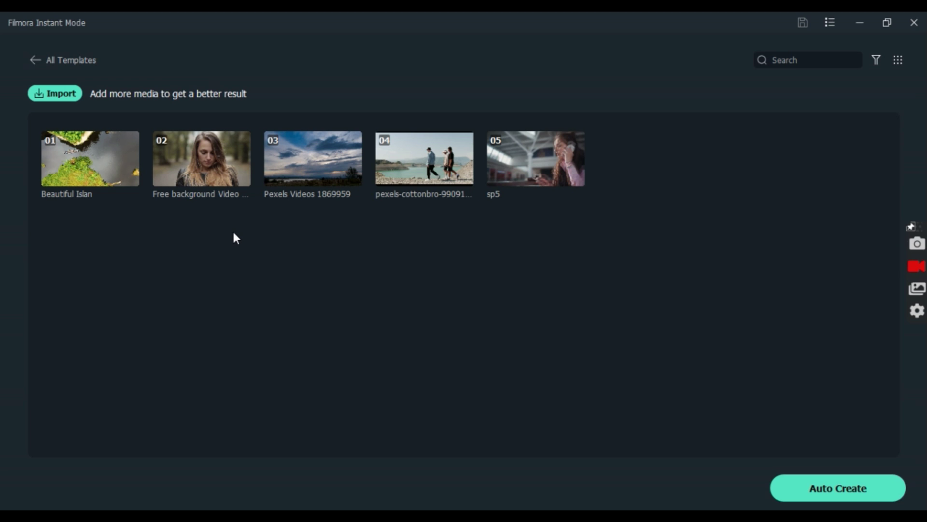
# Step: Order clips as Free background Video, pexels-cottonbro, sp5, then auto-create the video
pyautogui.moveTo(210, 163); pyautogui.dragTo(87, 163)
pyautogui.moveTo(412, 162); pyautogui.dragTo(202, 160)
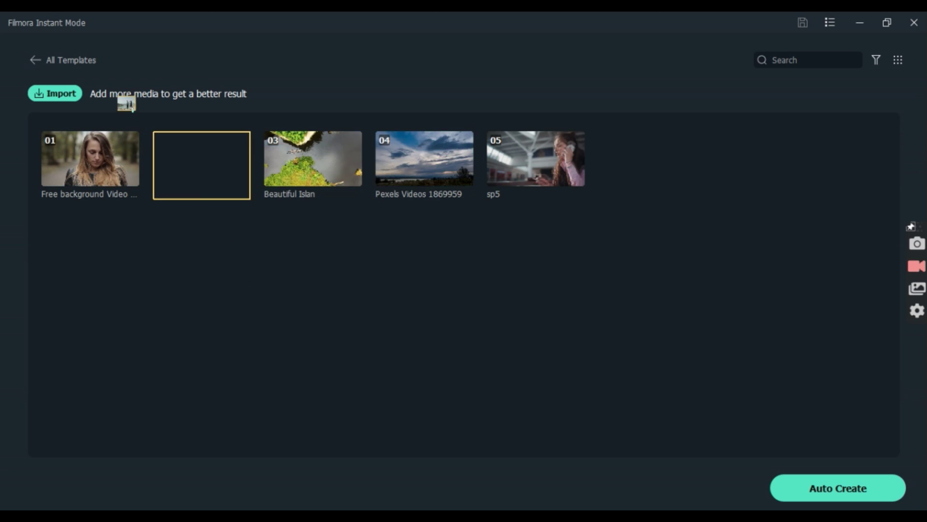
pyautogui.moveTo(535, 160)
pyautogui.mouseDown()
pyautogui.moveTo(201, 125)
pyautogui.moveTo(311, 178)
pyautogui.mouseUp()
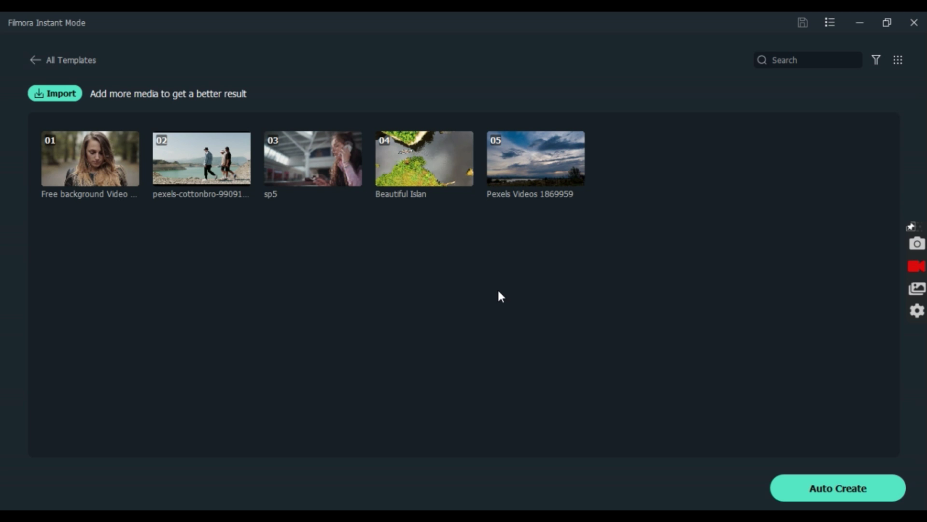
pyautogui.click(812, 487)
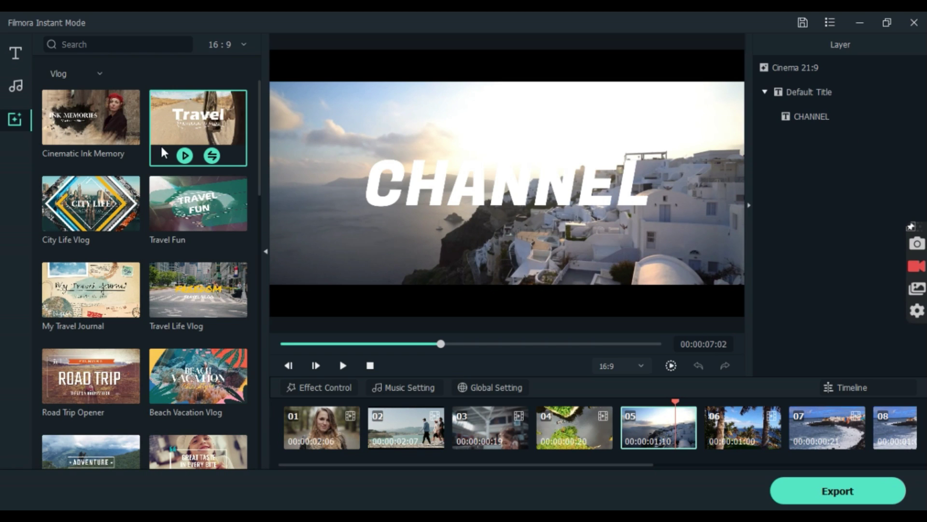
pyautogui.scroll(-6, 104, 229)
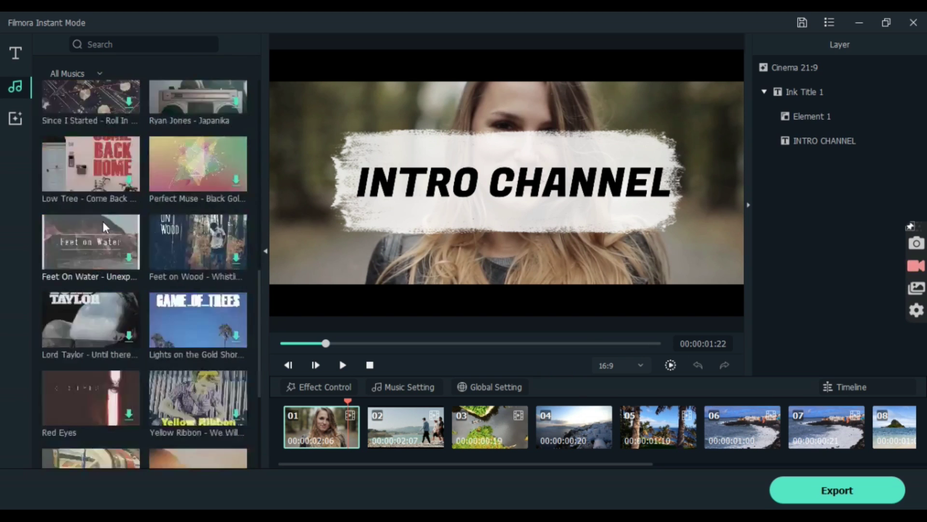
pyautogui.scroll(-3, 104, 229)
pyautogui.scroll(5, 103, 230)
pyautogui.scroll(3, 104, 229)
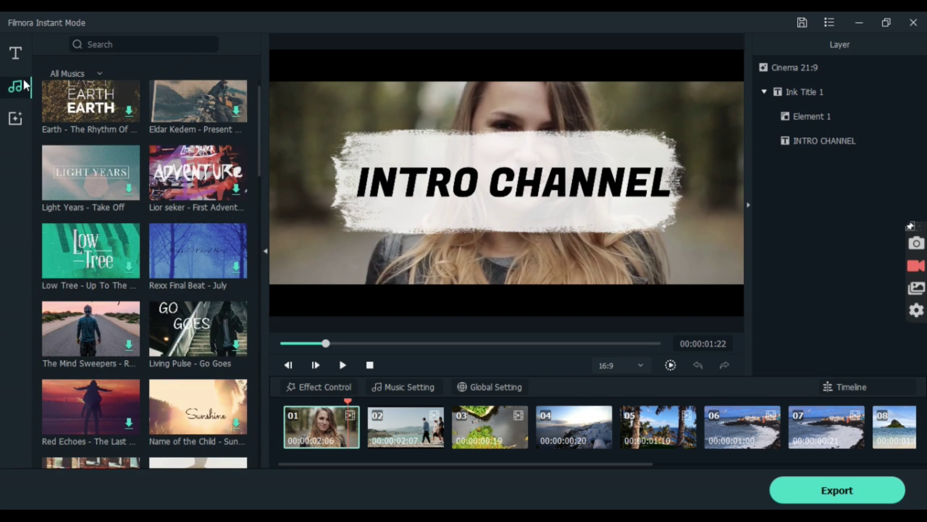
pyautogui.click(15, 54)
pyautogui.click(76, 73)
pyautogui.click(124, 174)
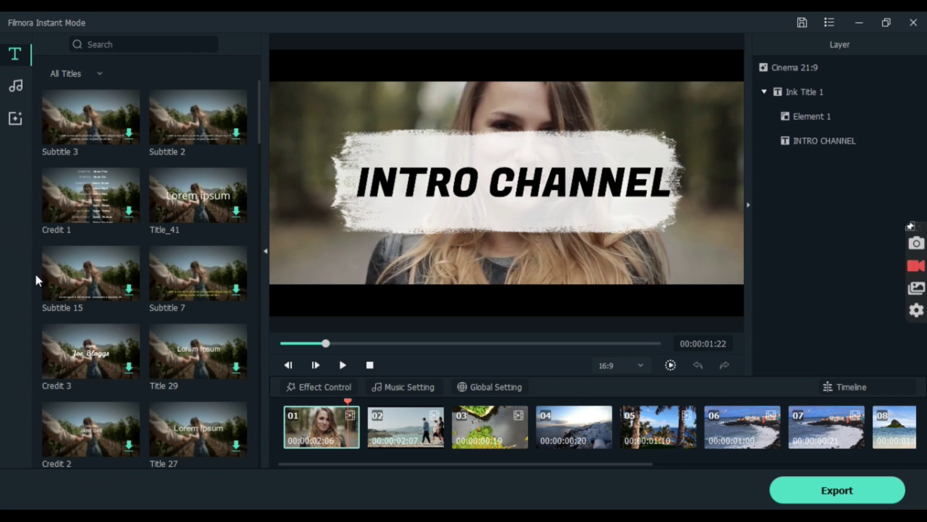
pyautogui.scroll(-5, 40, 282)
pyautogui.scroll(-3, 40, 281)
pyautogui.scroll(-3, 40, 281)
pyautogui.scroll(2, 40, 281)
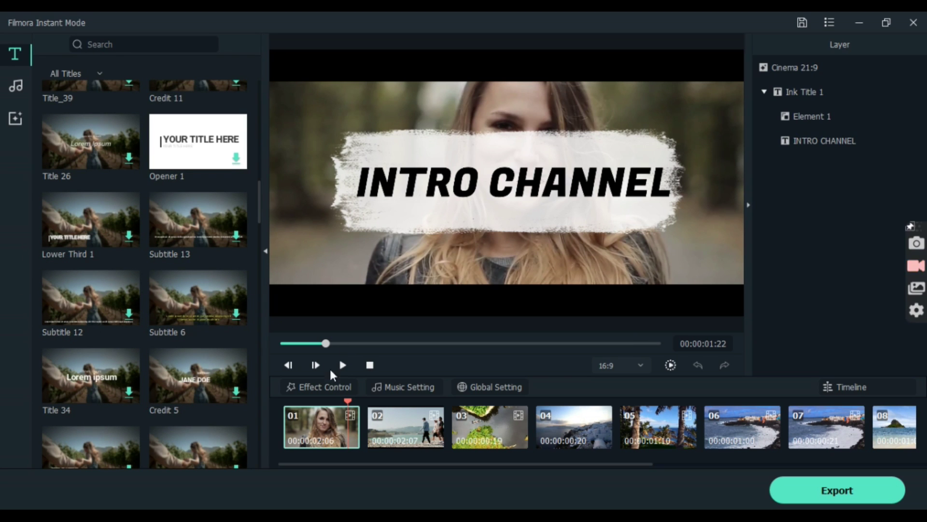
pyautogui.click(331, 385)
pyautogui.click(331, 386)
pyautogui.click(531, 392)
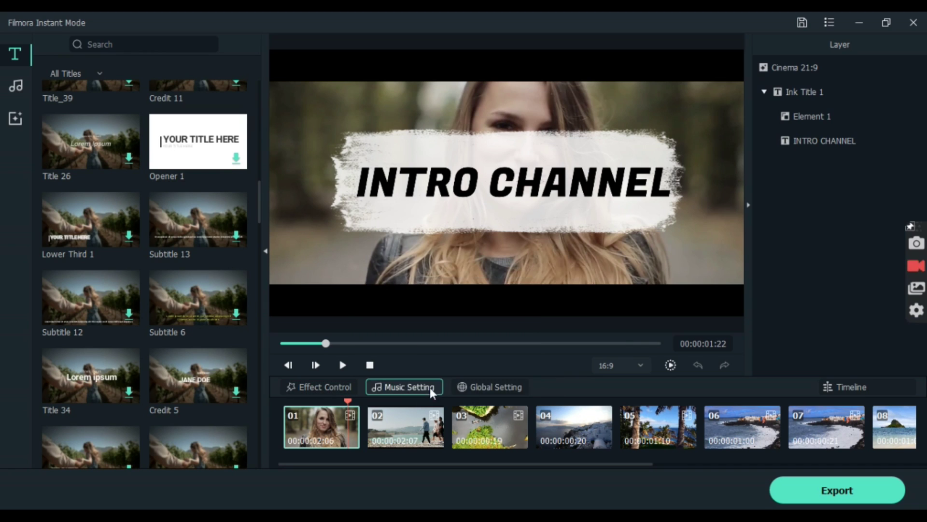
pyautogui.click(402, 385)
pyautogui.click(421, 363)
pyautogui.click(496, 388)
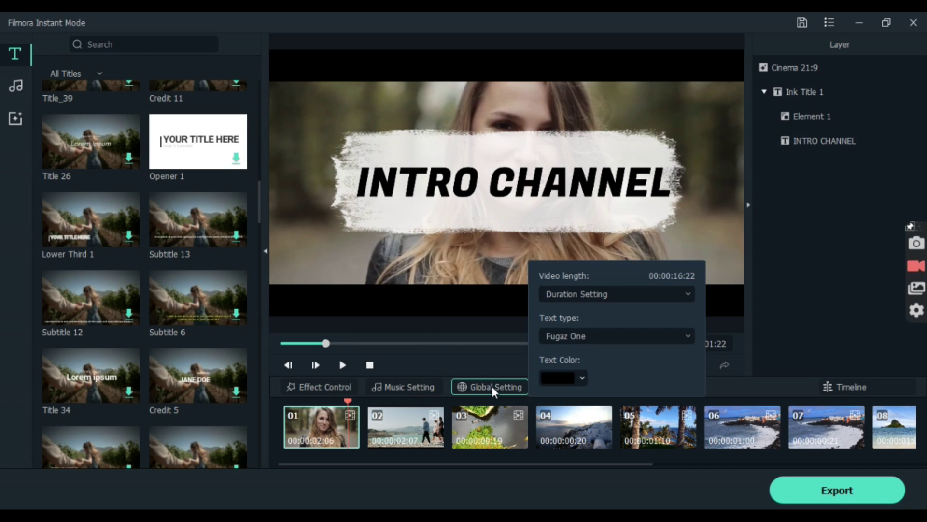
pyautogui.click(460, 362)
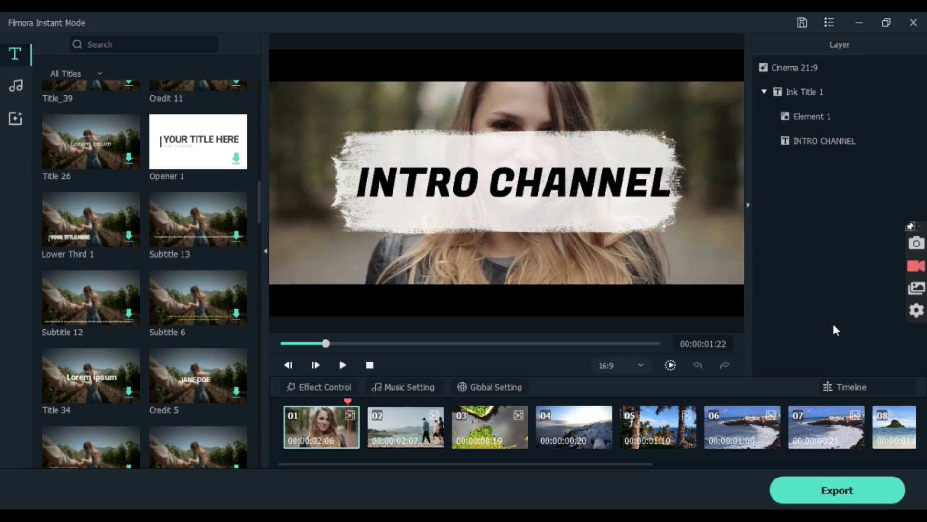
pyautogui.click(313, 435)
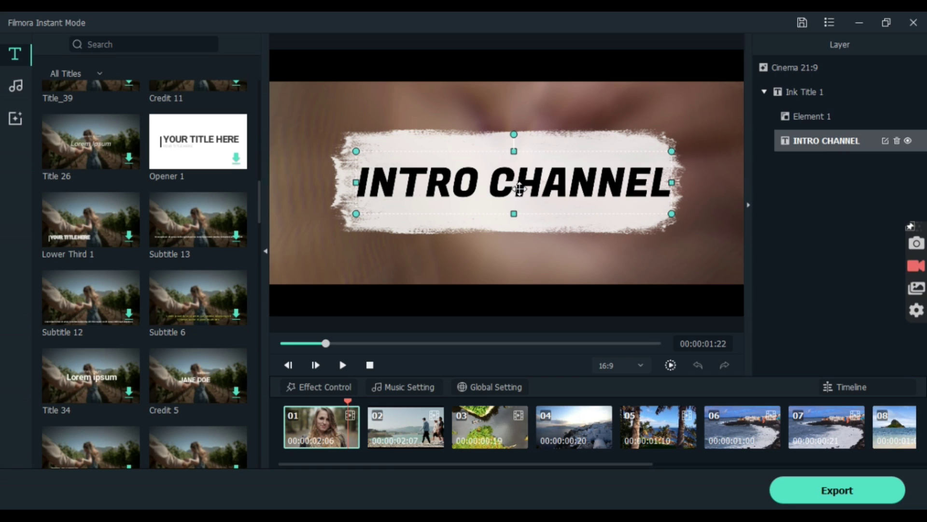
pyautogui.doubleClick(519, 188)
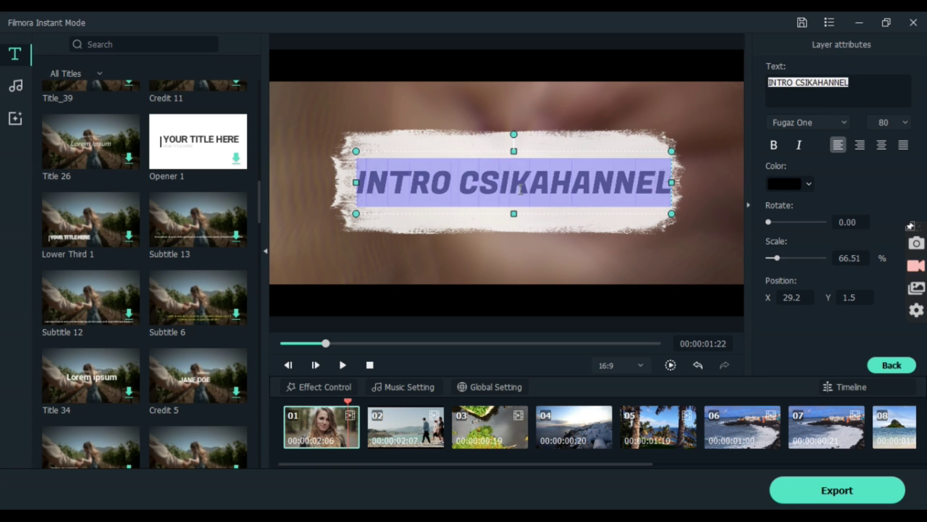
pyautogui.write('SIKANDER KUMAR')
pyautogui.click(786, 183)
pyautogui.click(834, 362)
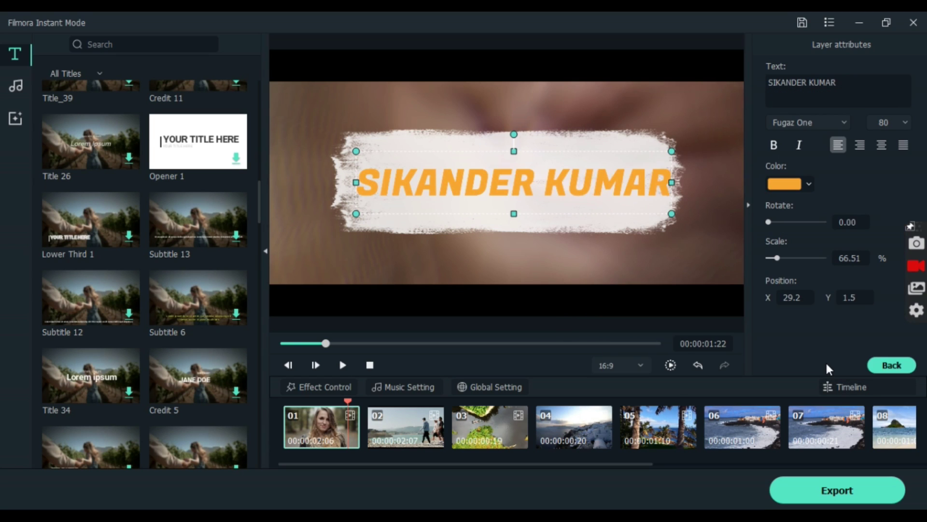
pyautogui.moveTo(780, 258); pyautogui.dragTo(777, 259)
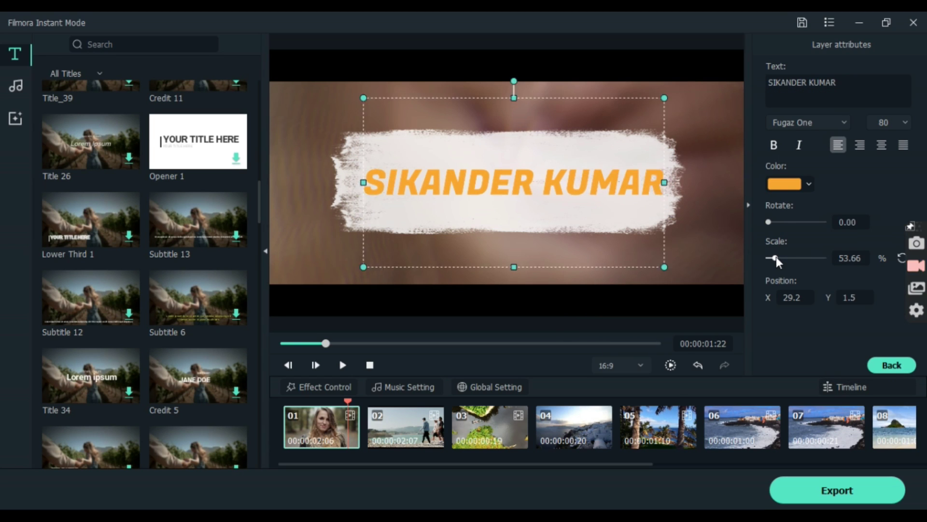
pyautogui.click(891, 364)
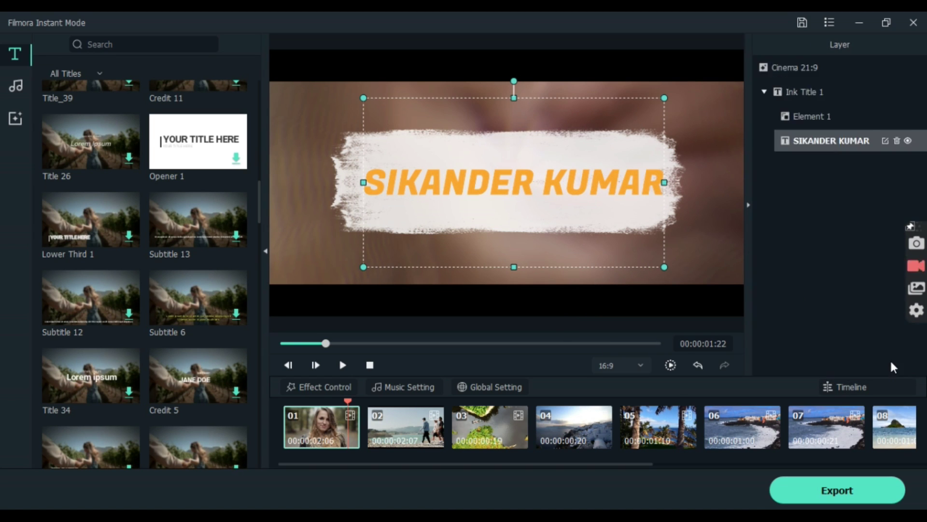
pyautogui.click(410, 420)
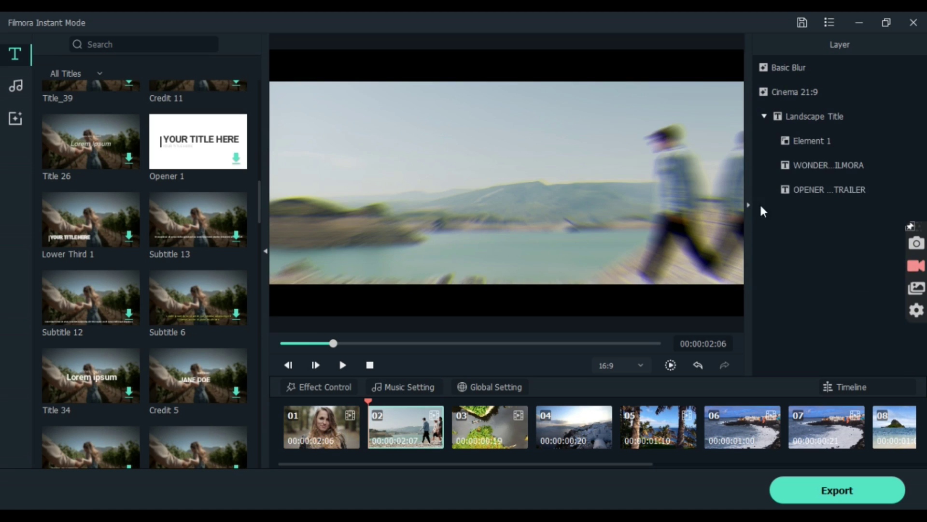
# Step: Replace 'OPENER PROMO' with 'CINEMATIC' in the OPENER PROMO TRAILER title layer
pyautogui.click(825, 191)
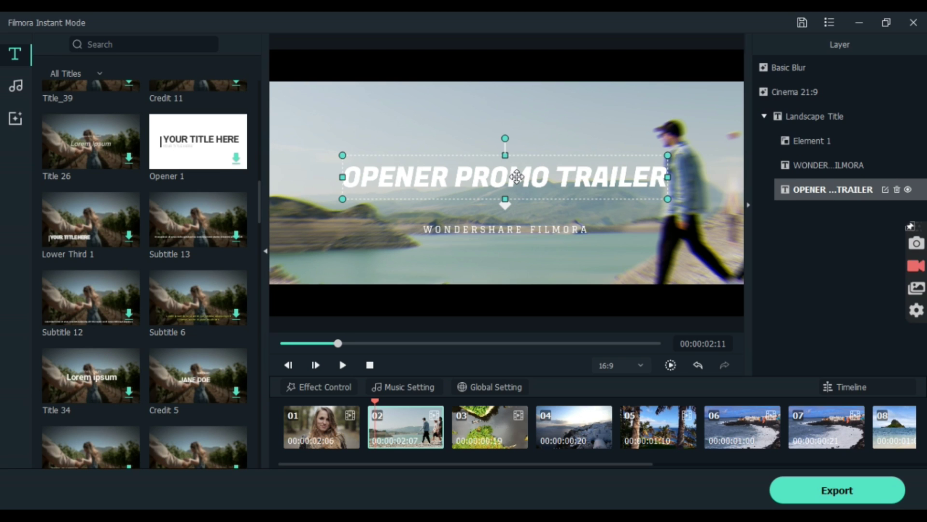
pyautogui.doubleClick(831, 189)
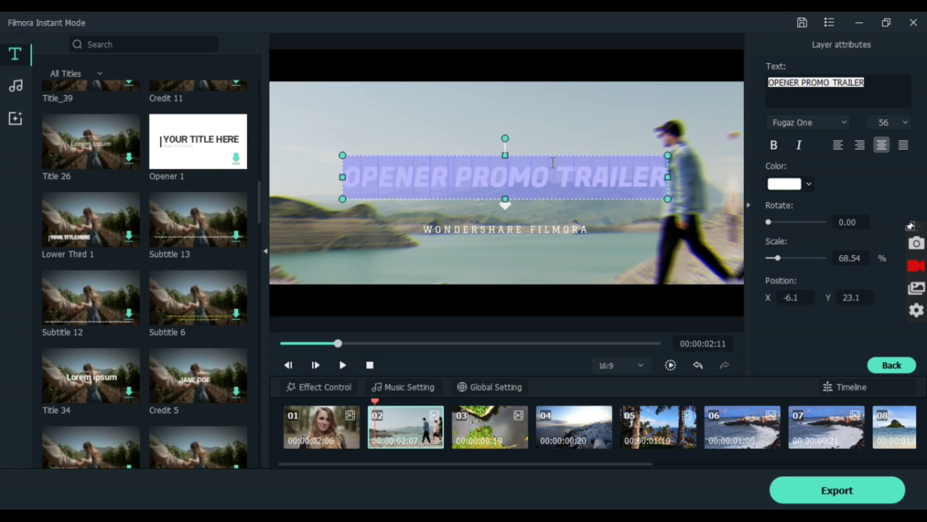
pyautogui.click(553, 167)
pyautogui.moveTo(550, 176); pyautogui.dragTo(344, 176)
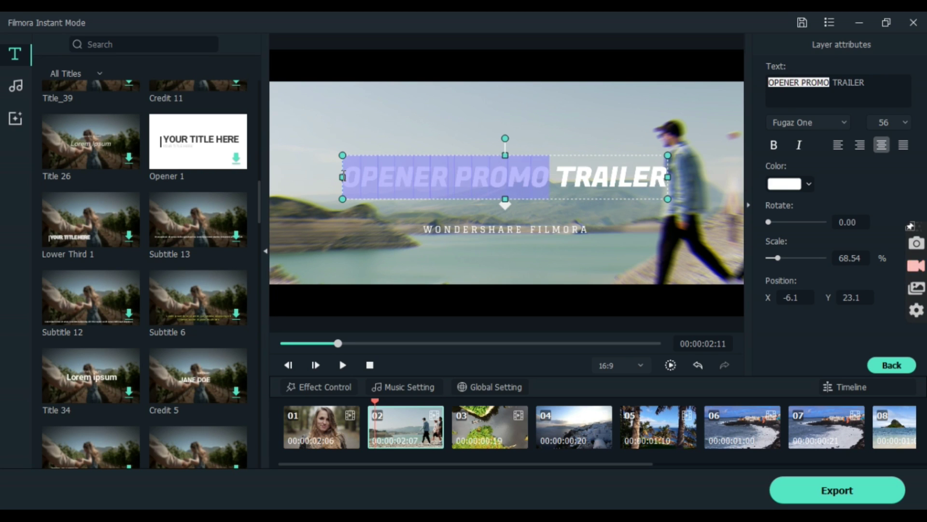
pyautogui.write('CINEMATI')
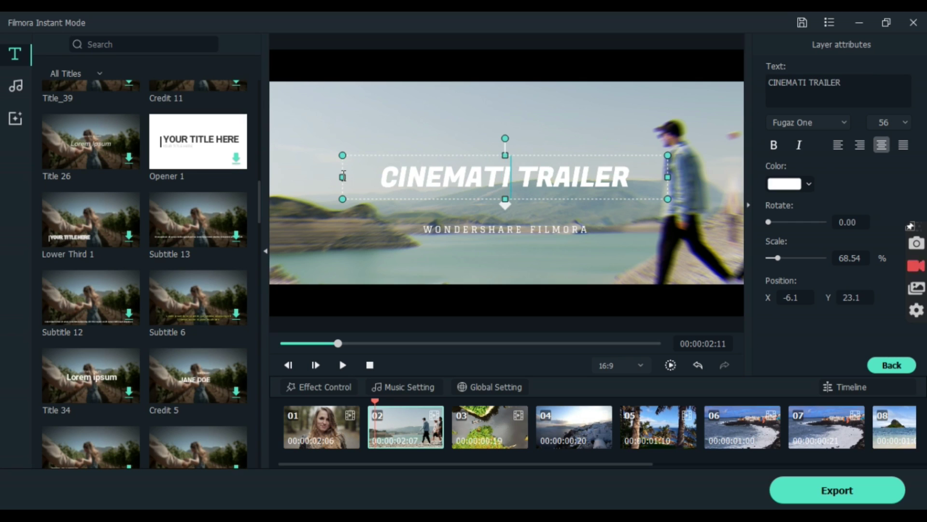
pyautogui.write('C')
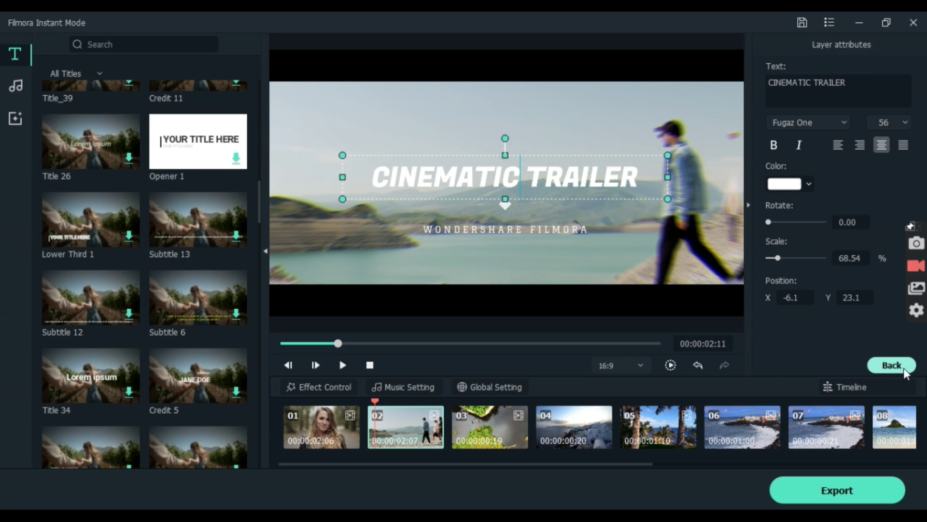
pyautogui.click(892, 366)
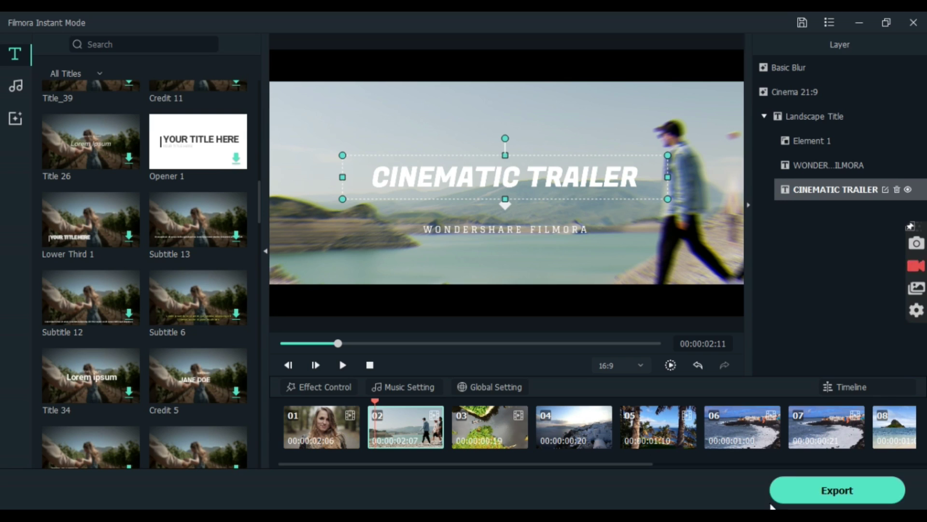
# Step: Choose MP4 as the export format after trying other formats
pyautogui.click(817, 492)
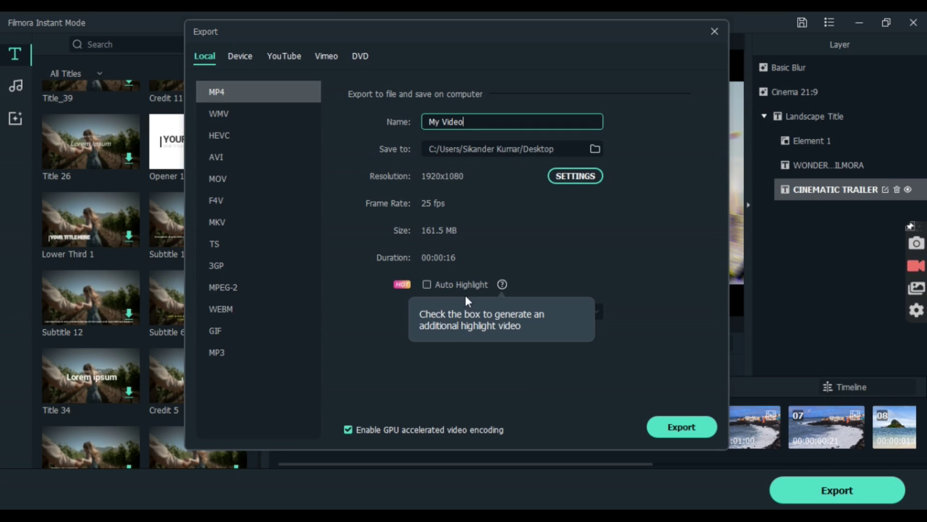
pyautogui.click(232, 285)
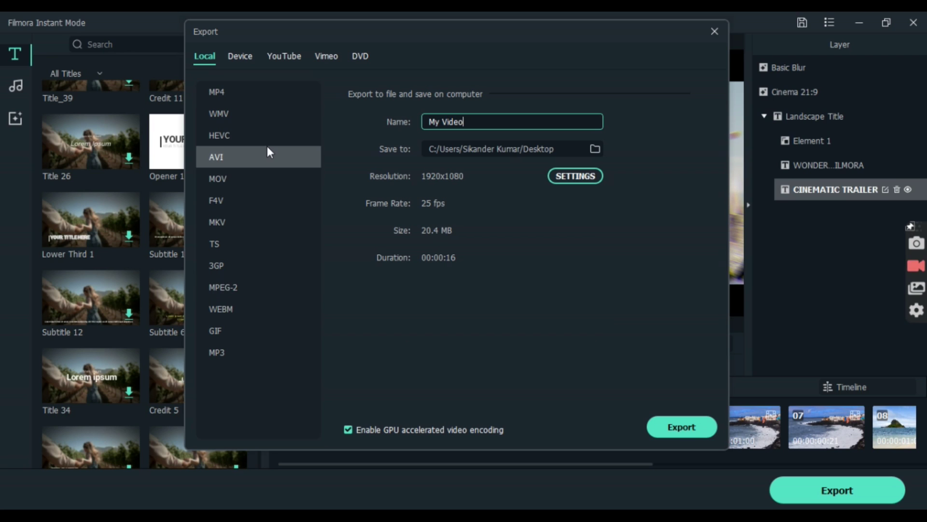
pyautogui.click(262, 183)
pyautogui.click(234, 93)
# Step: Review the encoding and frame rate settings, name the file 'INSTANT MODE', and export
pyautogui.click(577, 175)
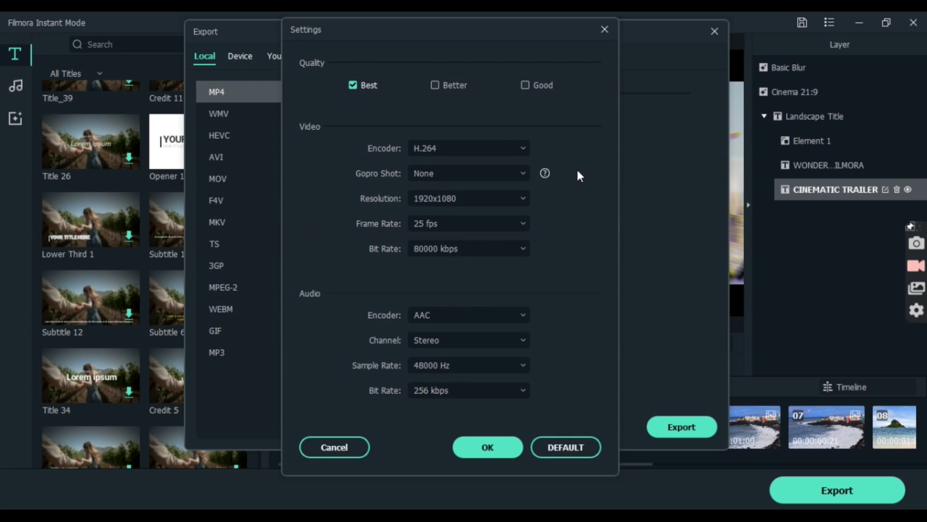
pyautogui.click(491, 218)
pyautogui.click(607, 31)
pyautogui.doubleClick(464, 121)
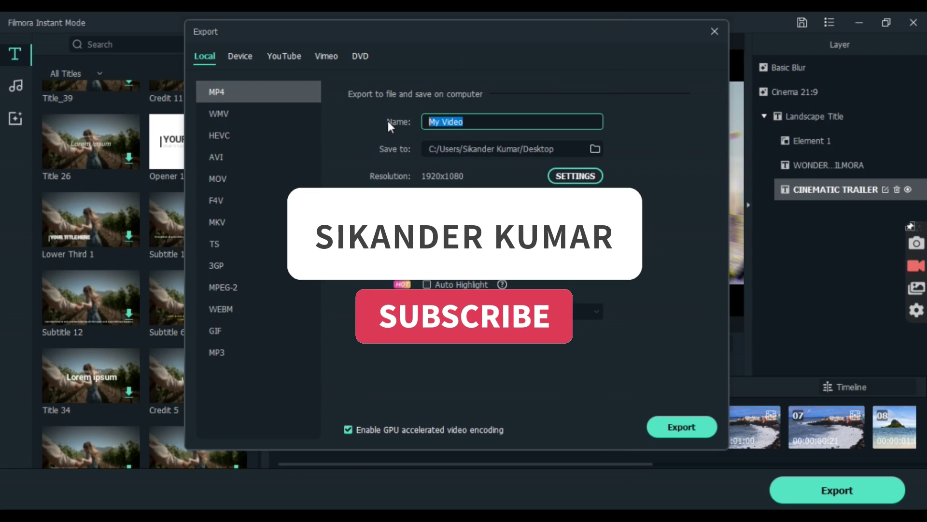
pyautogui.write('INSTANT MODE')
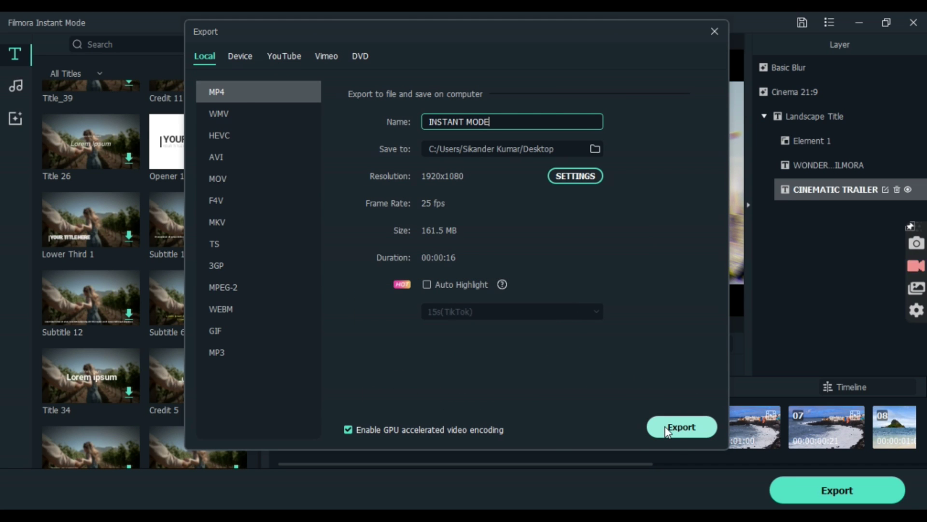
pyautogui.click(681, 426)
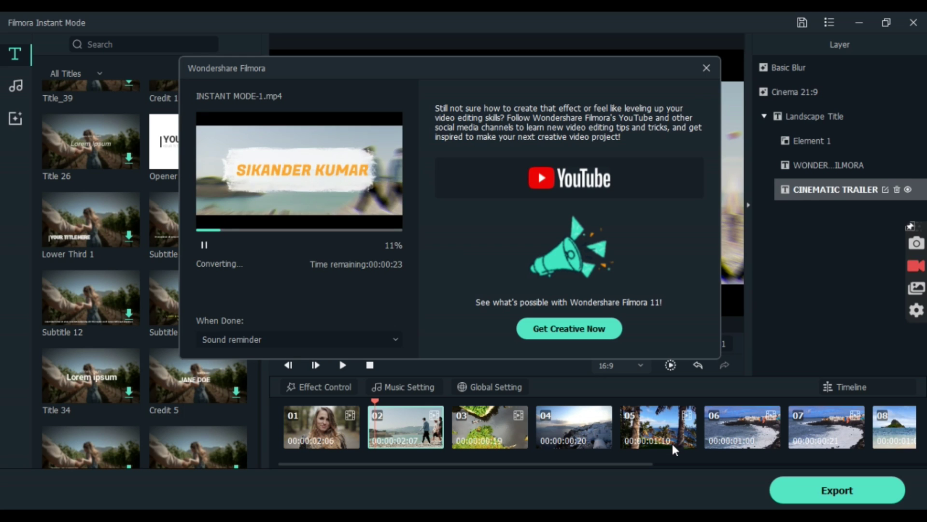